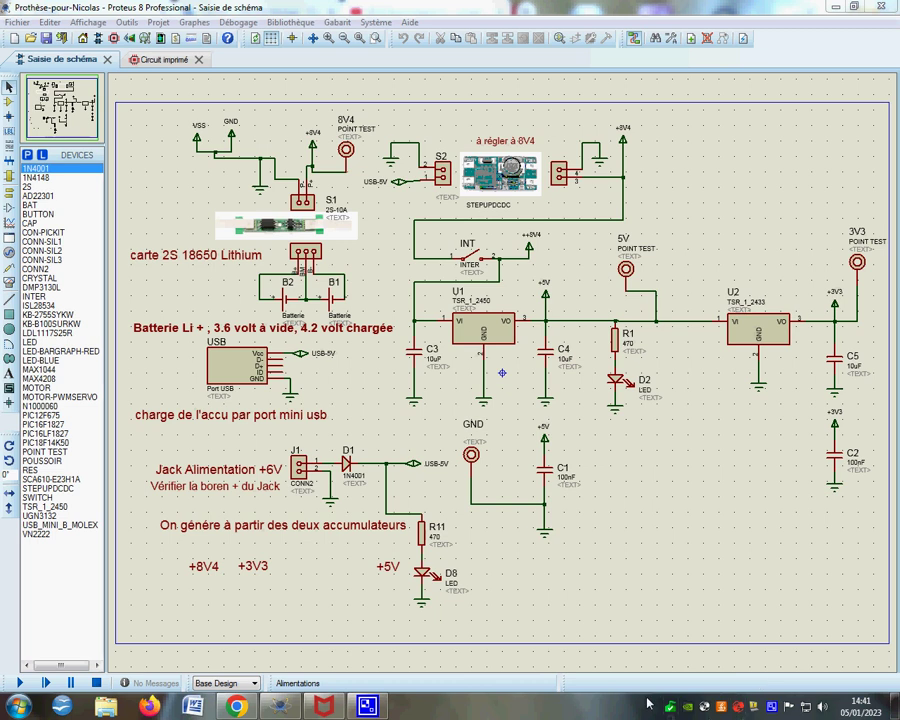
# Switch to Chrome, play the muted Bionicohand V1 socket test video for a few seconds and pause it
pyautogui.click(250, 704)
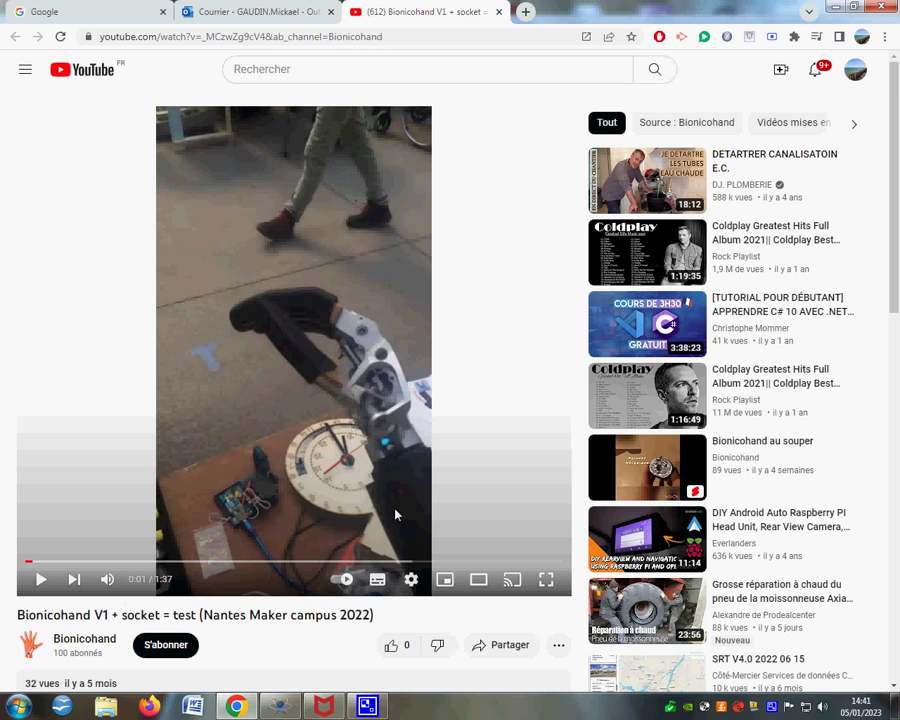
pyautogui.click(41, 582)
pyautogui.click(107, 580)
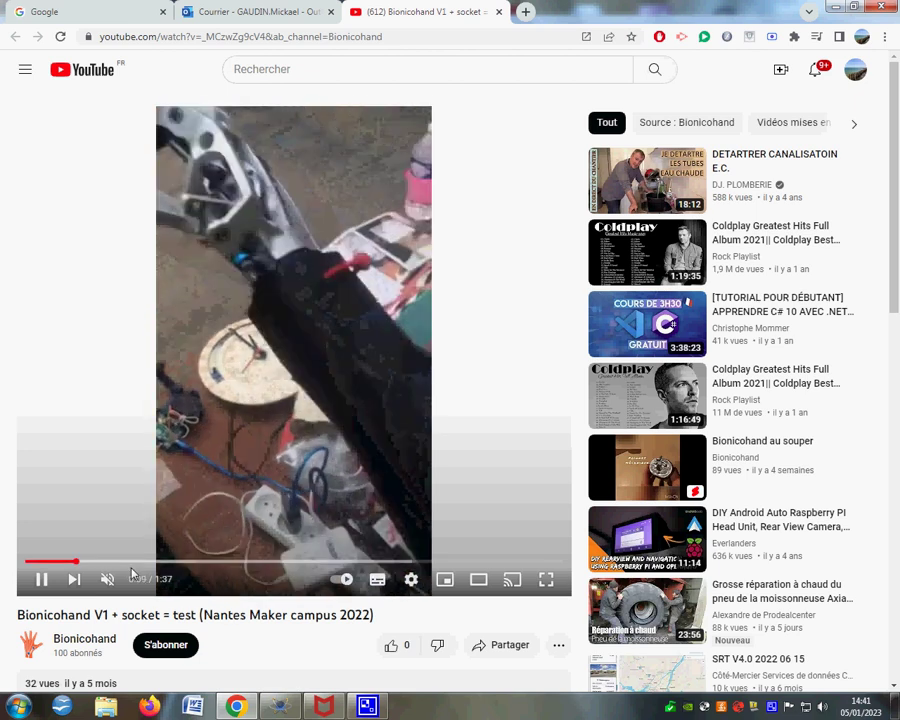
pyautogui.click(289, 190)
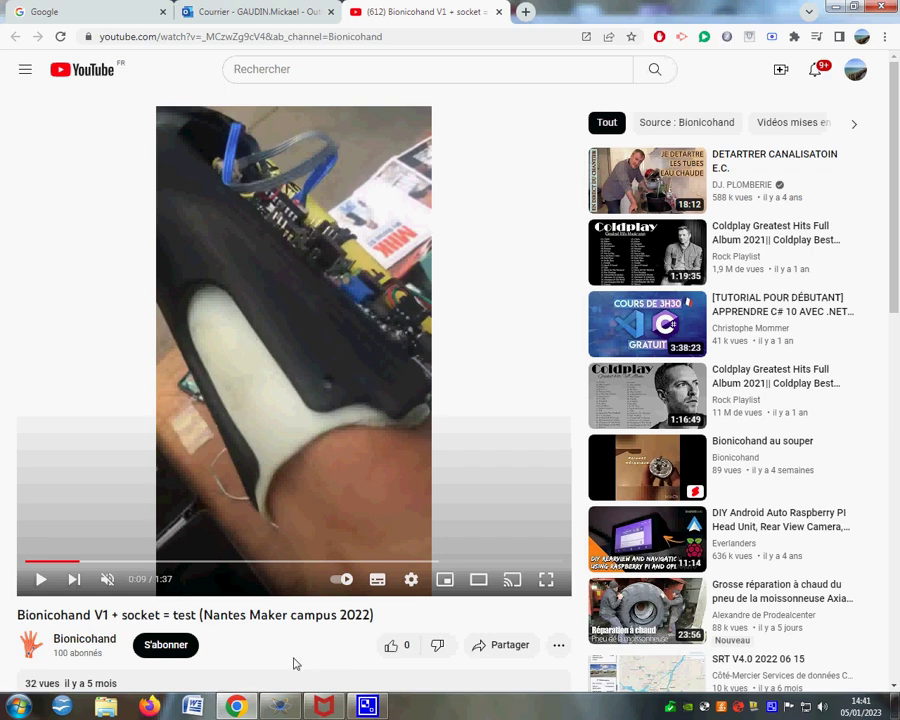
# Return to Proteus and inspect the prosthesis board's PCB layout, including the RAZ1 reset button
pyautogui.hotkey('alt', 'Tab')
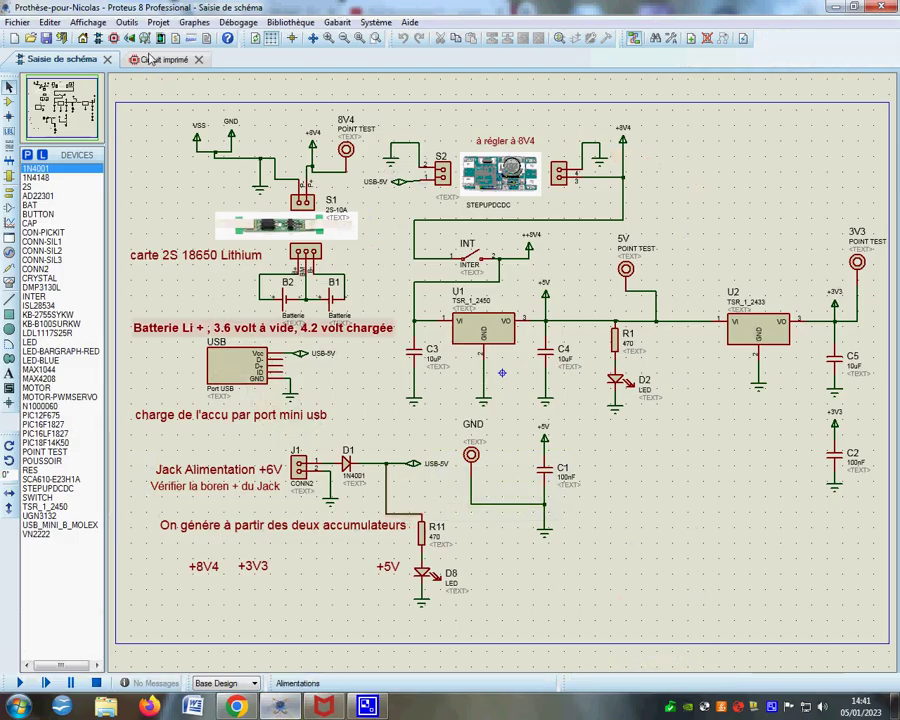
pyautogui.click(148, 60)
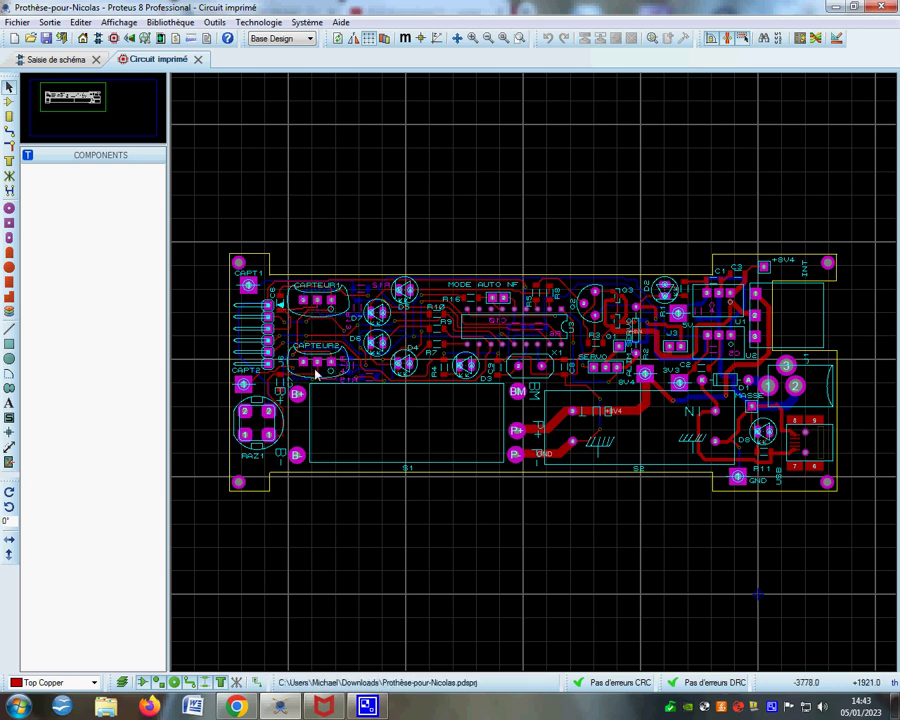
pyautogui.click(258, 427)
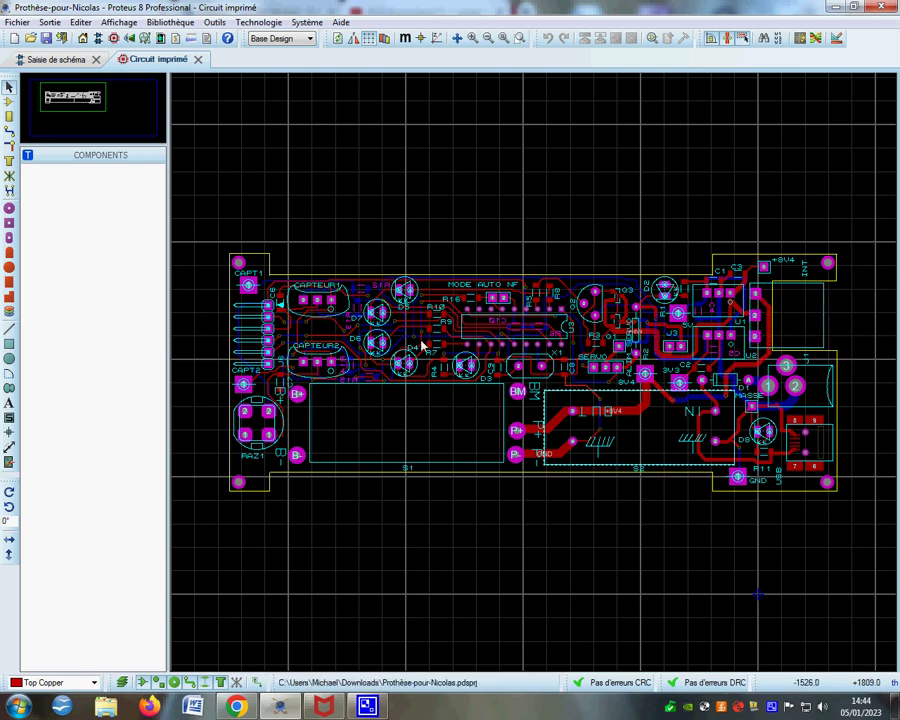
# On the Alimentations schematic sheet, examine the 2S lithium battery card, USB charging port, STEPUPDCDC converter and jack supply circuit
pyautogui.hotkey('ctrl', 'Tab')
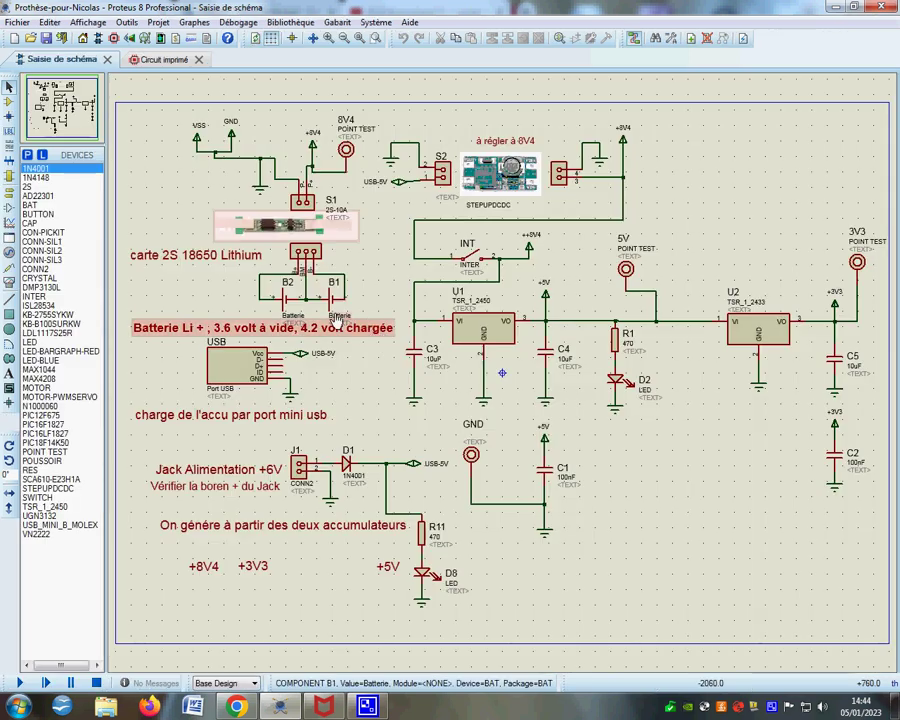
pyautogui.scroll(1, 285, 302)
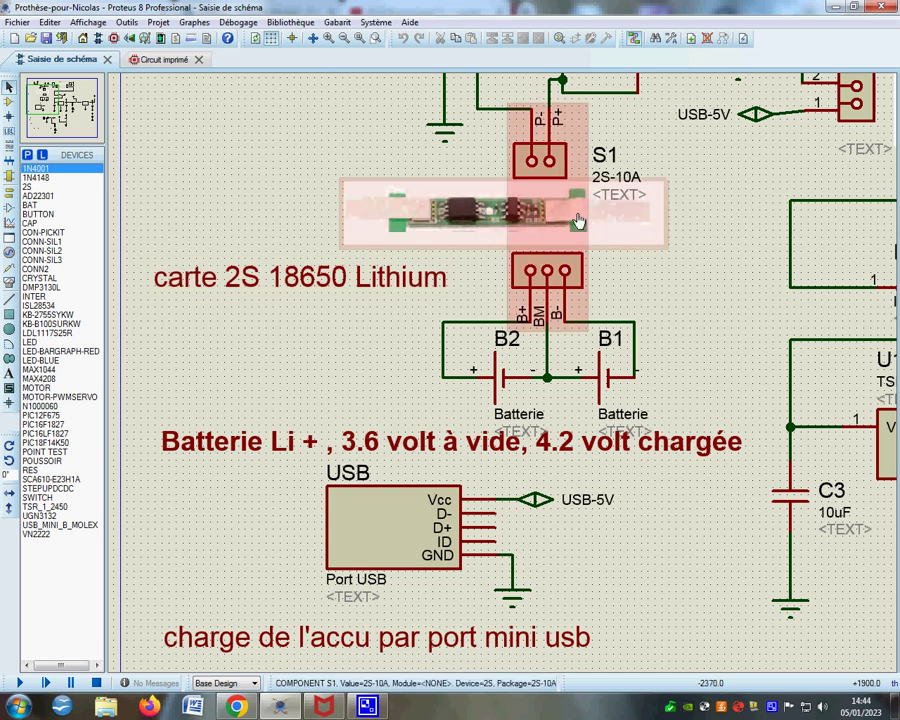
pyautogui.scroll(-2, 578, 222)
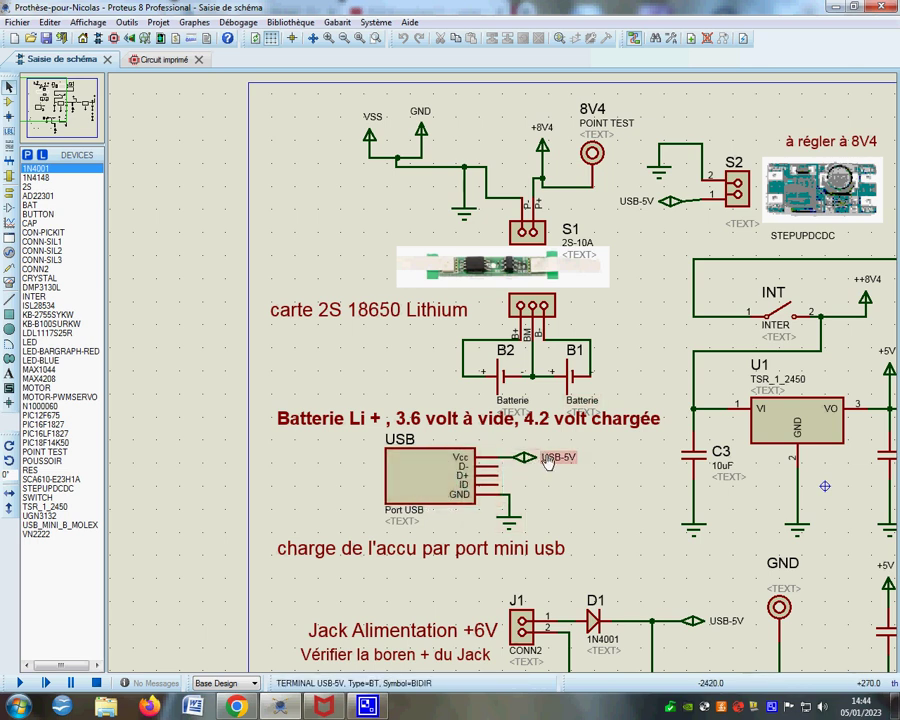
pyautogui.scroll(-2, 607, 452)
pyautogui.scroll(4, 410, 332)
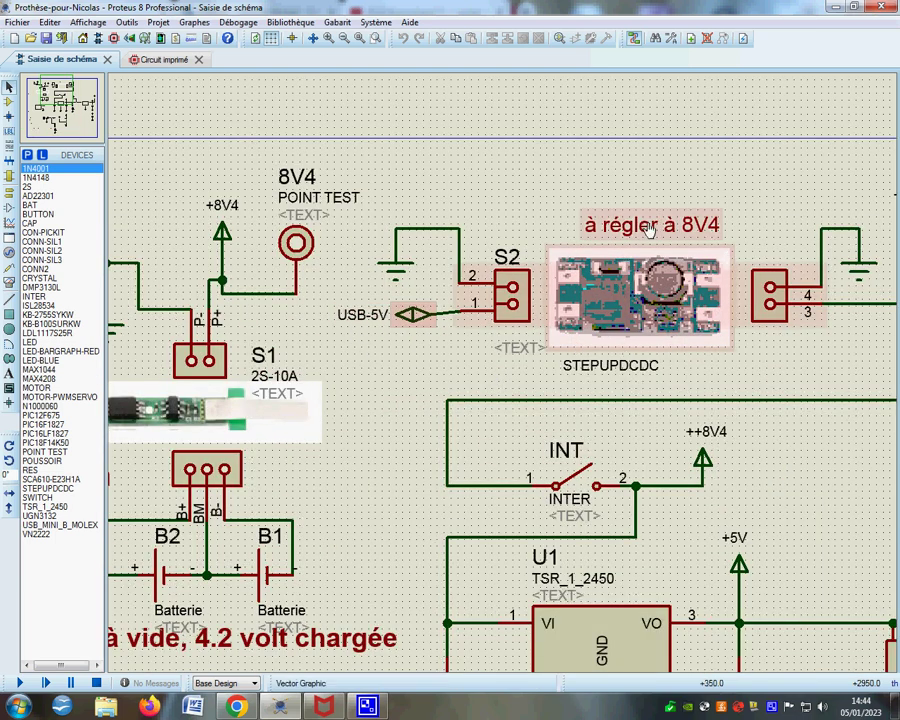
pyautogui.scroll(-2, 635, 347)
pyautogui.scroll(2, 647, 323)
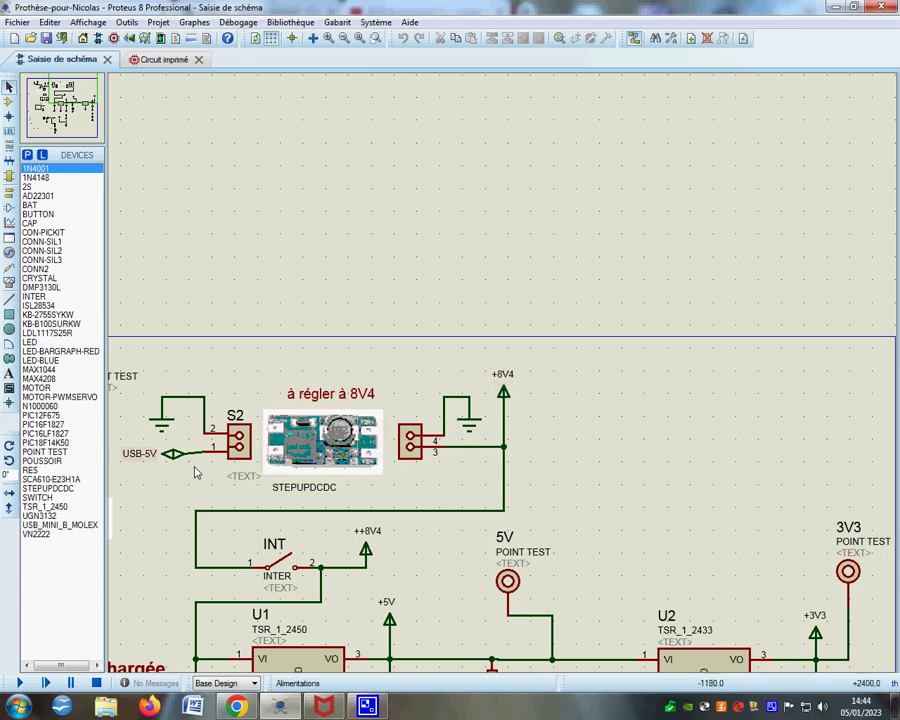
pyautogui.scroll(-2, 195, 472)
pyautogui.scroll(2, 522, 414)
pyautogui.scroll(2, 522, 414)
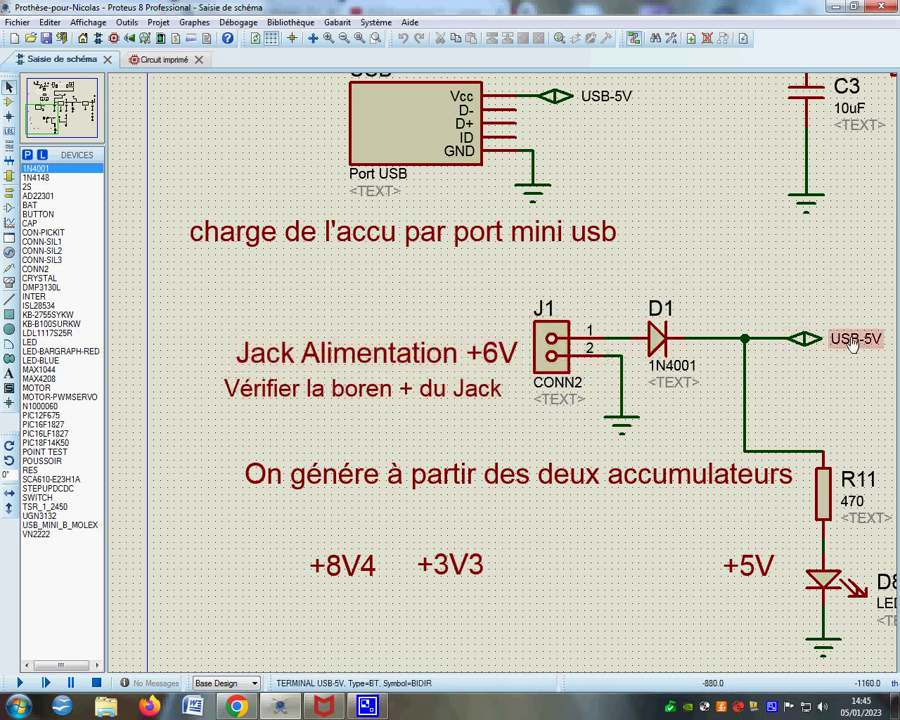
pyautogui.scroll(-3, 850, 342)
# Examine the U1 and U2 voltage regulators, their capacitors and test points, and the LED circuits of D2 and D8
pyautogui.scroll(4, 551, 267)
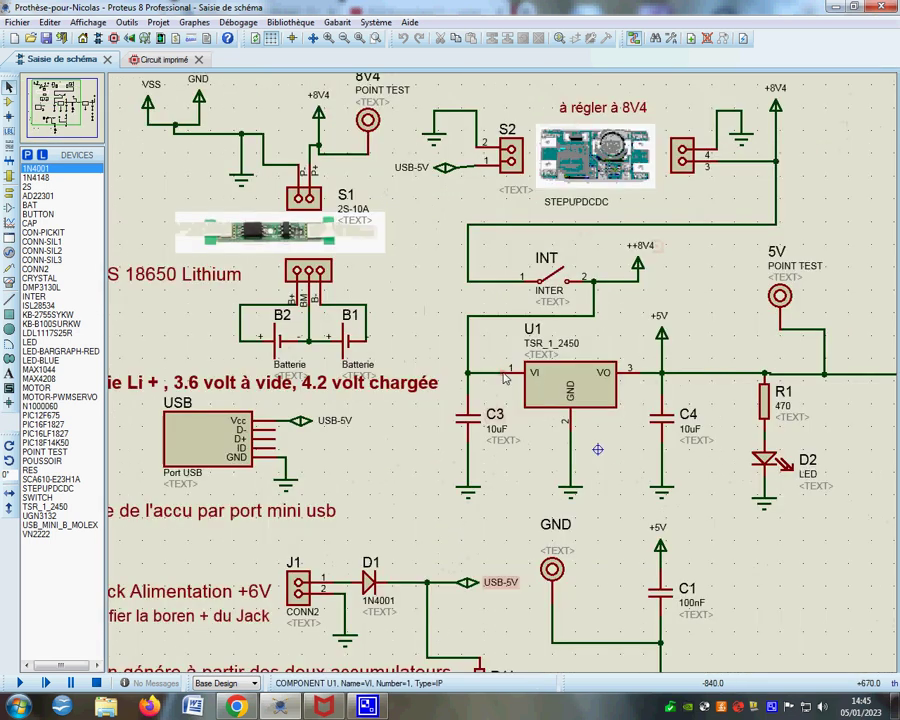
pyautogui.scroll(-1, 551, 267)
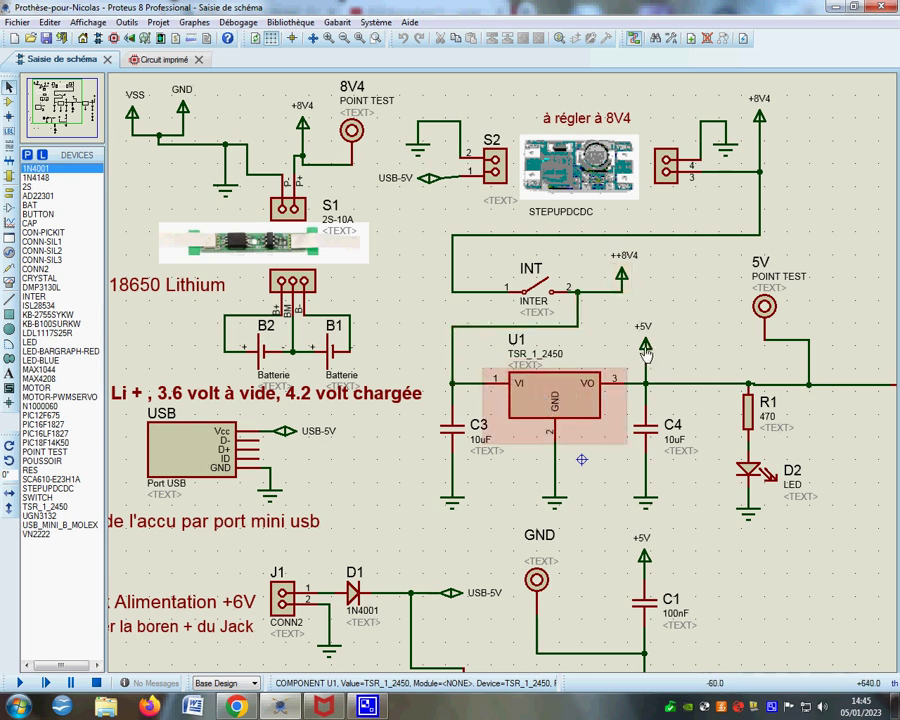
pyautogui.scroll(-1, 645, 352)
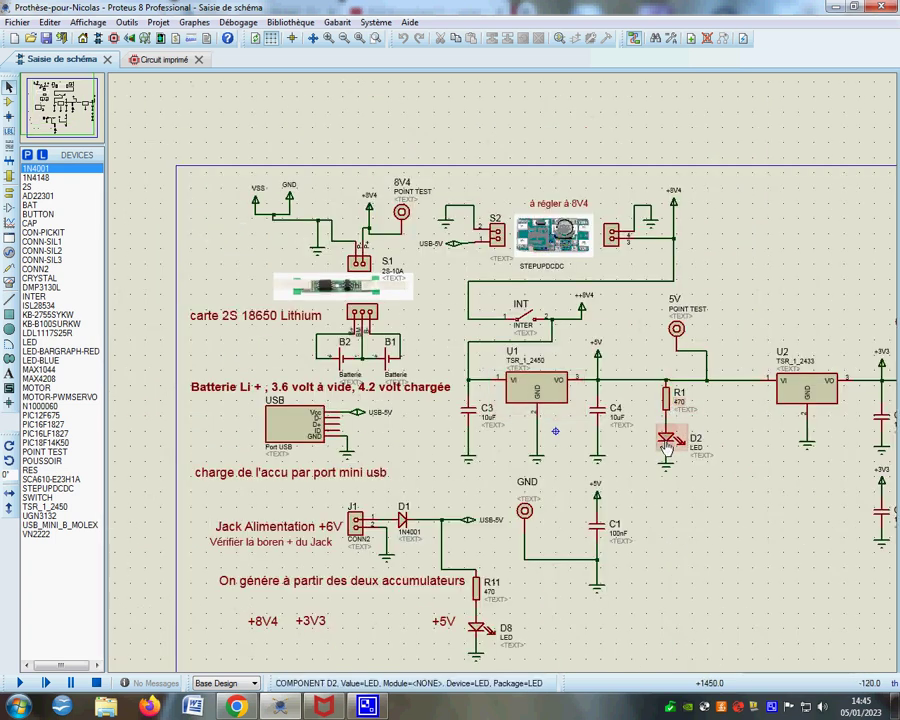
pyautogui.scroll(-1, 665, 440)
pyautogui.scroll(4, 440, 290)
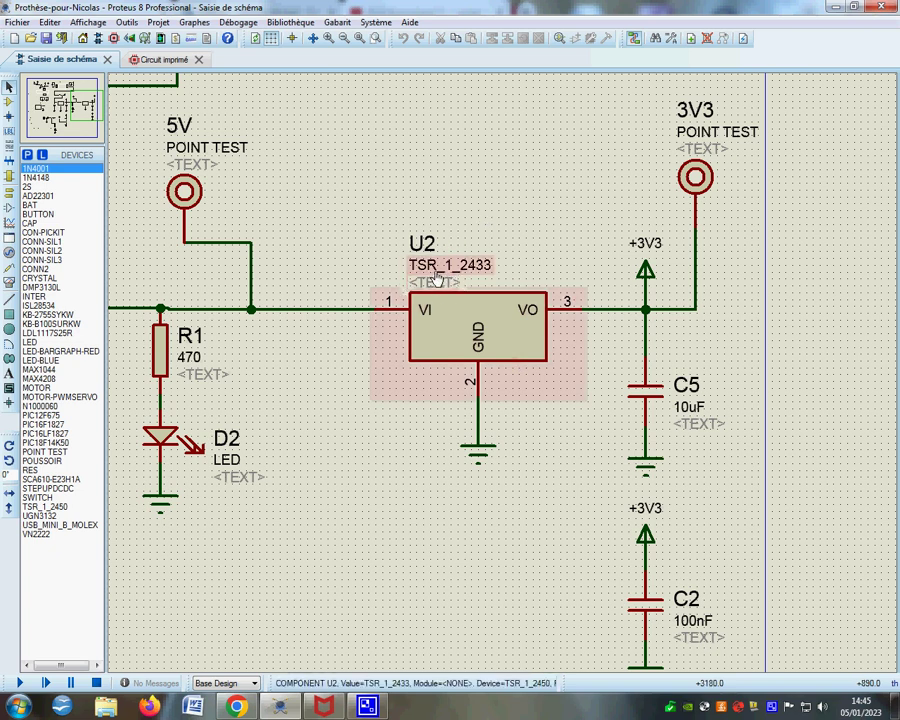
pyautogui.scroll(-2, 707, 181)
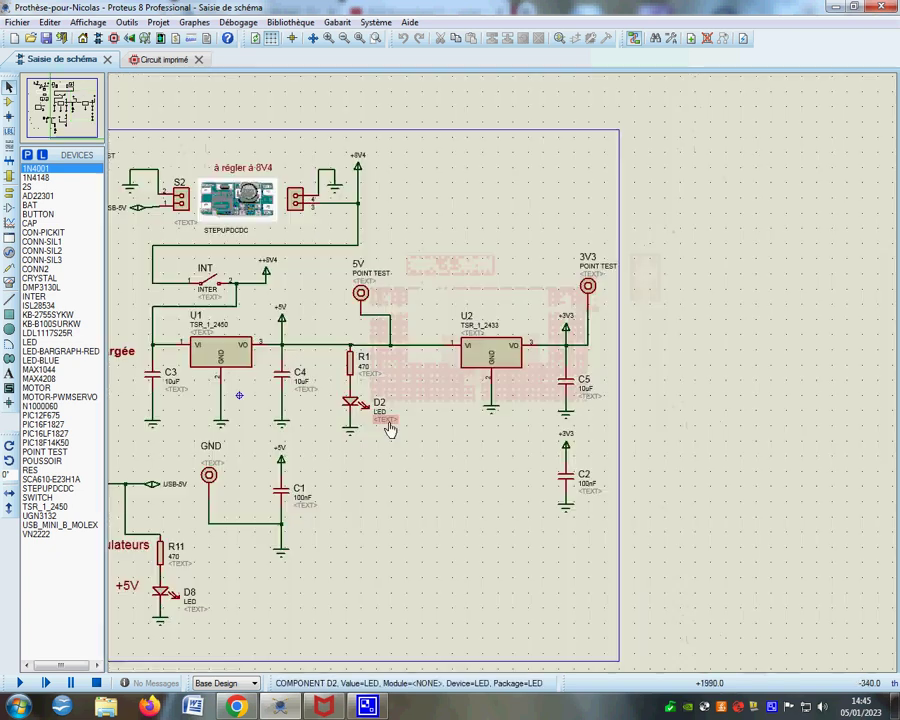
pyautogui.scroll(2, 254, 470)
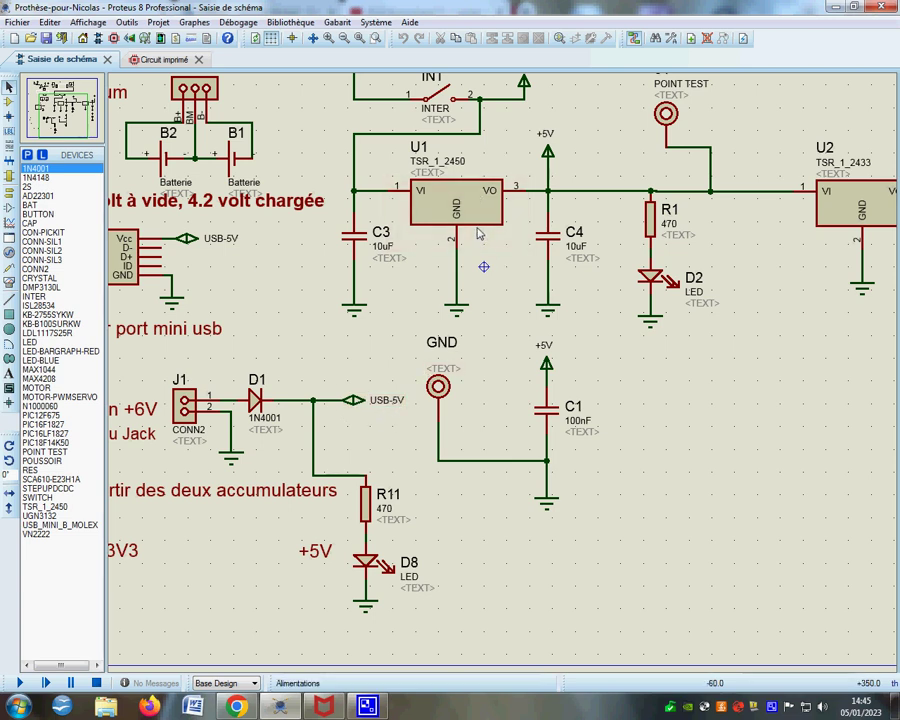
pyautogui.scroll(-2, 520, 210)
pyautogui.scroll(1, 769, 247)
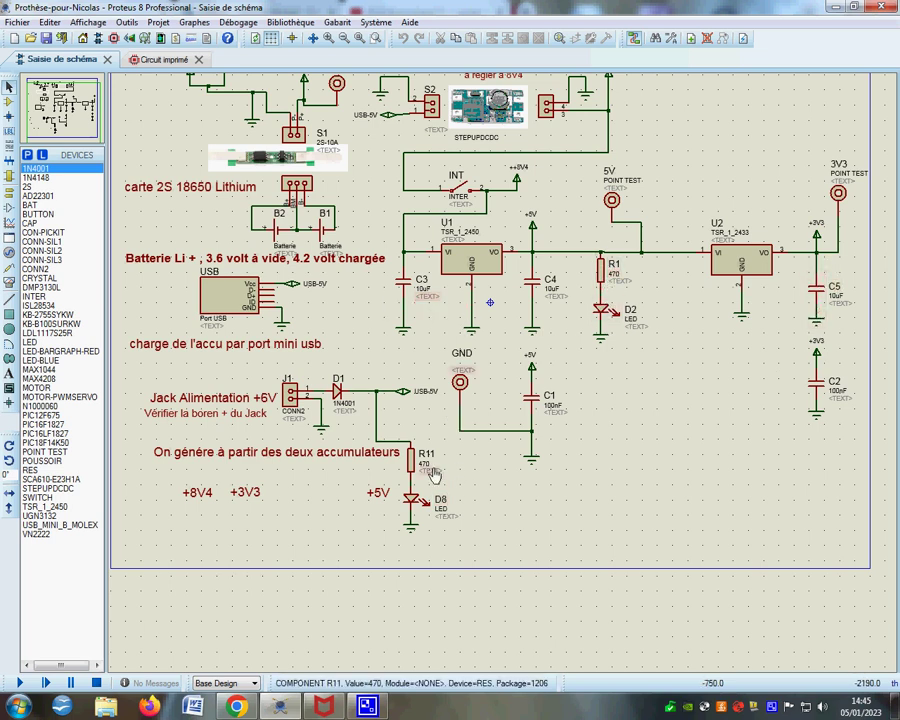
pyautogui.scroll(-2, 410, 392)
pyautogui.scroll(4, 408, 373)
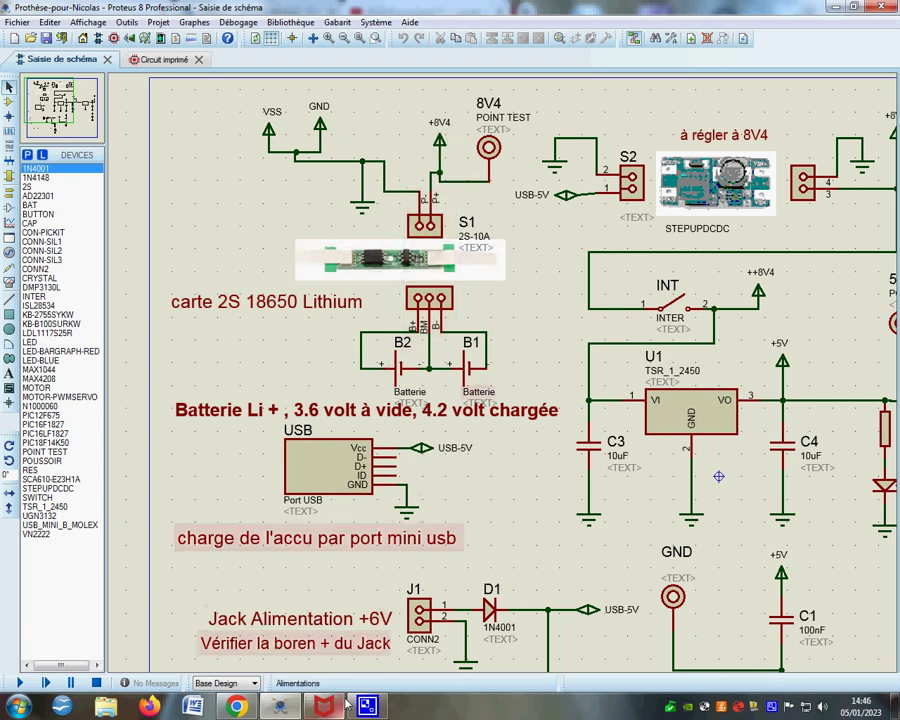
# Go to the microcontroller schematic sheet and examine the PIC16LF1827 wiring and the MODE AUTO NF connector
pyautogui.click(158, 22)
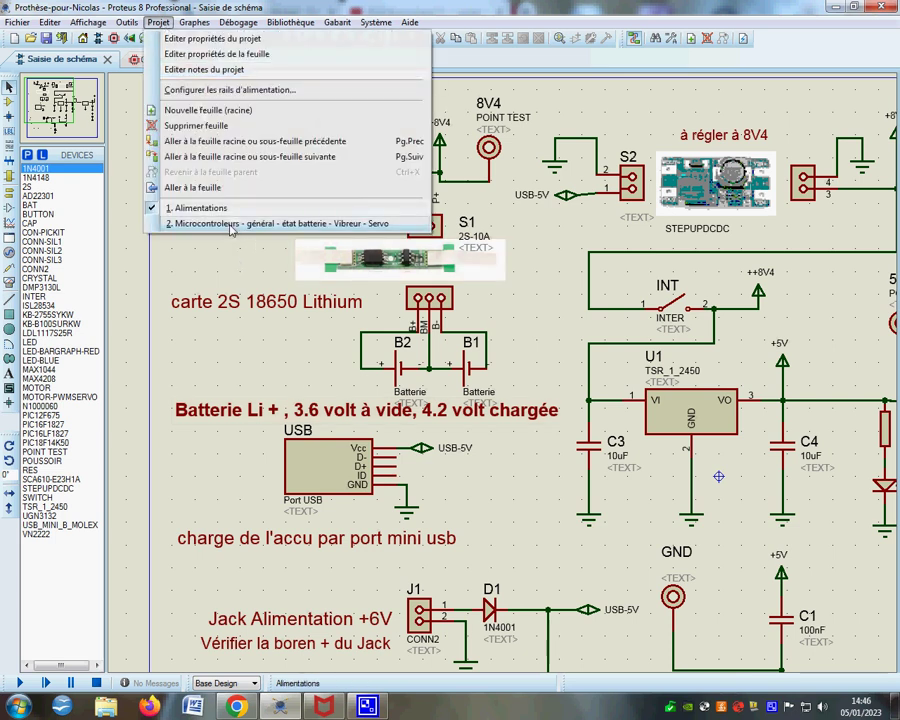
pyautogui.click(230, 226)
pyautogui.scroll(3, 498, 398)
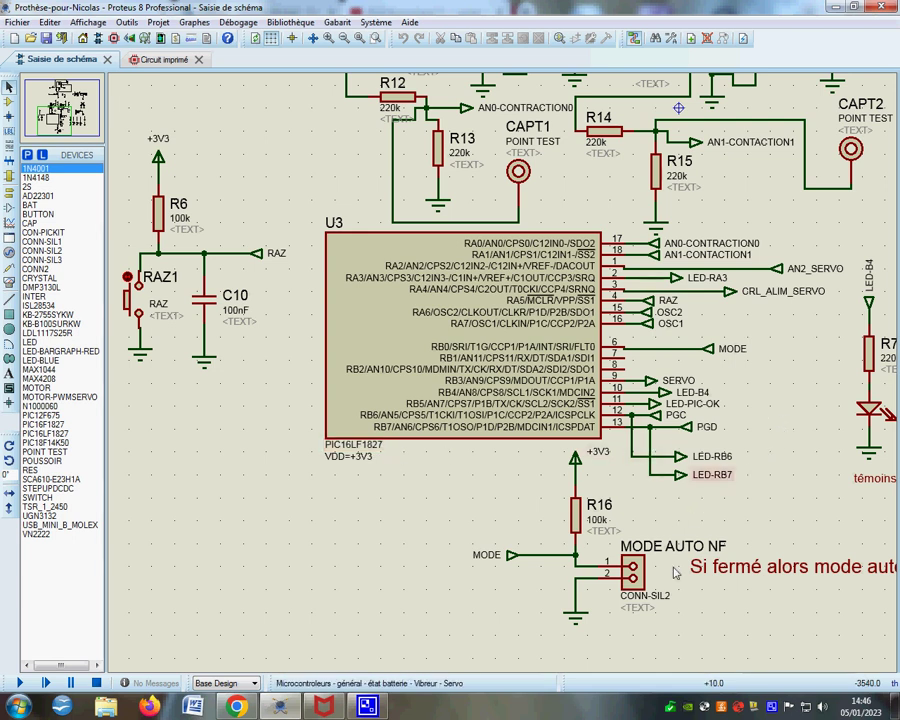
pyautogui.scroll(-1, 676, 572)
pyautogui.scroll(3, 502, 378)
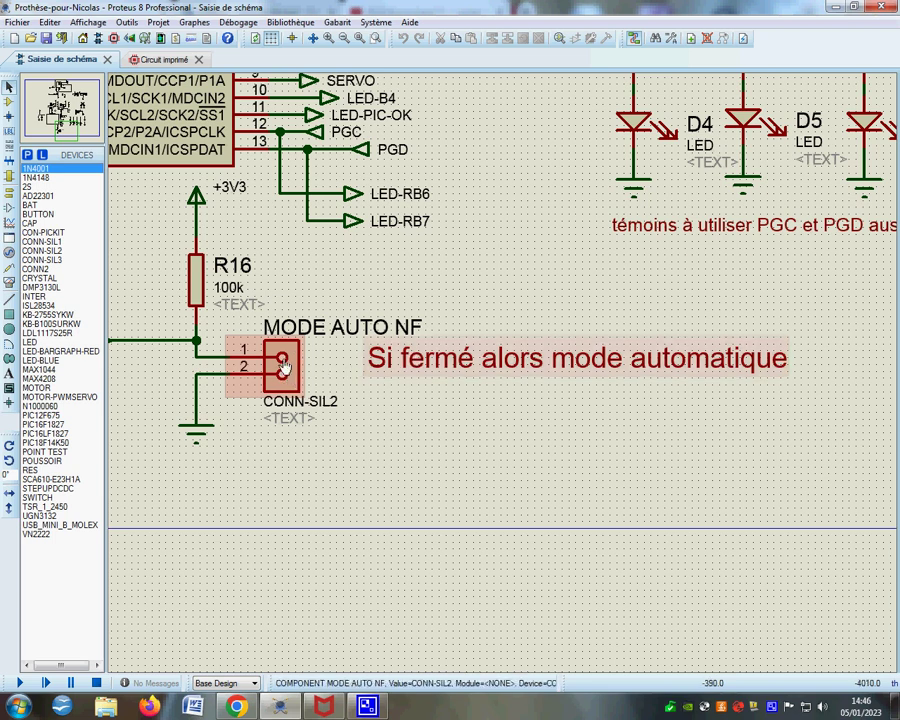
pyautogui.scroll(-3, 284, 368)
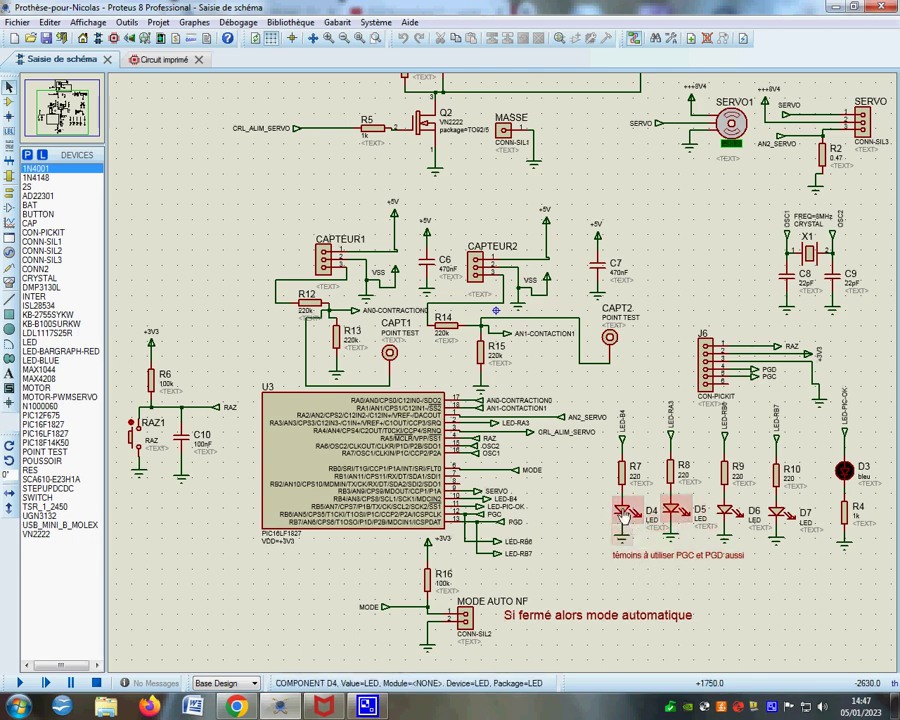
# Examine the indicator LEDs D4 to D7 and the blue LED D3 with their series resistors
pyautogui.scroll(2, 622, 514)
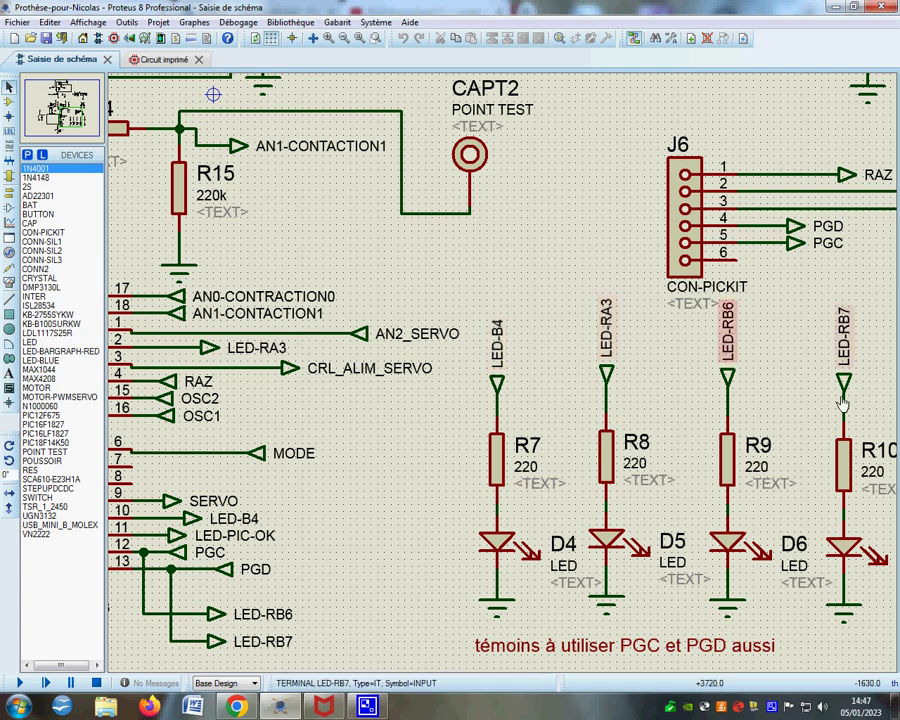
pyautogui.scroll(-1, 748, 428)
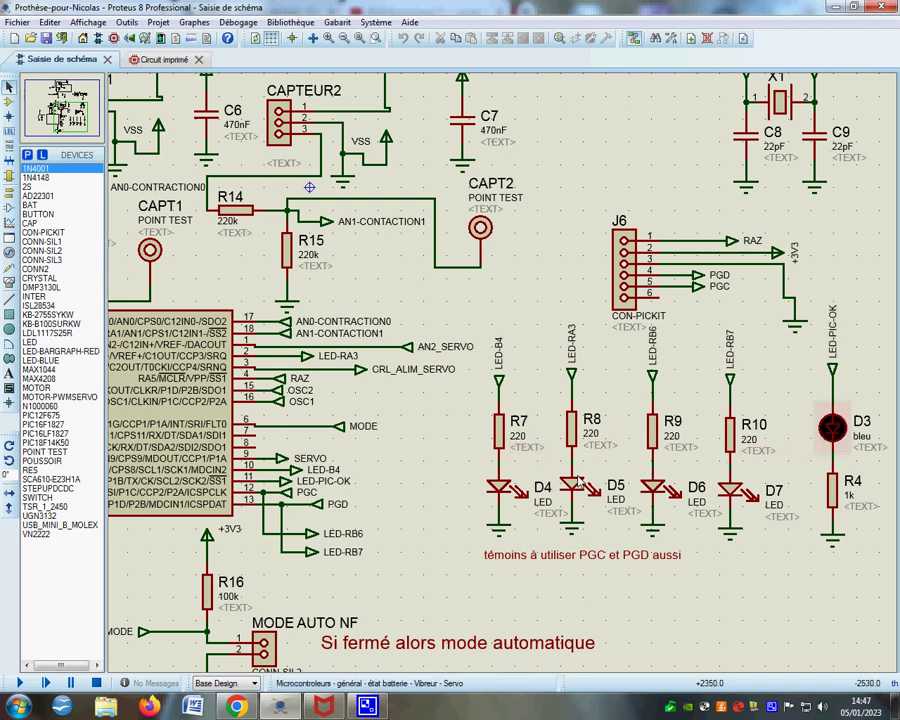
pyautogui.scroll(-1, 505, 370)
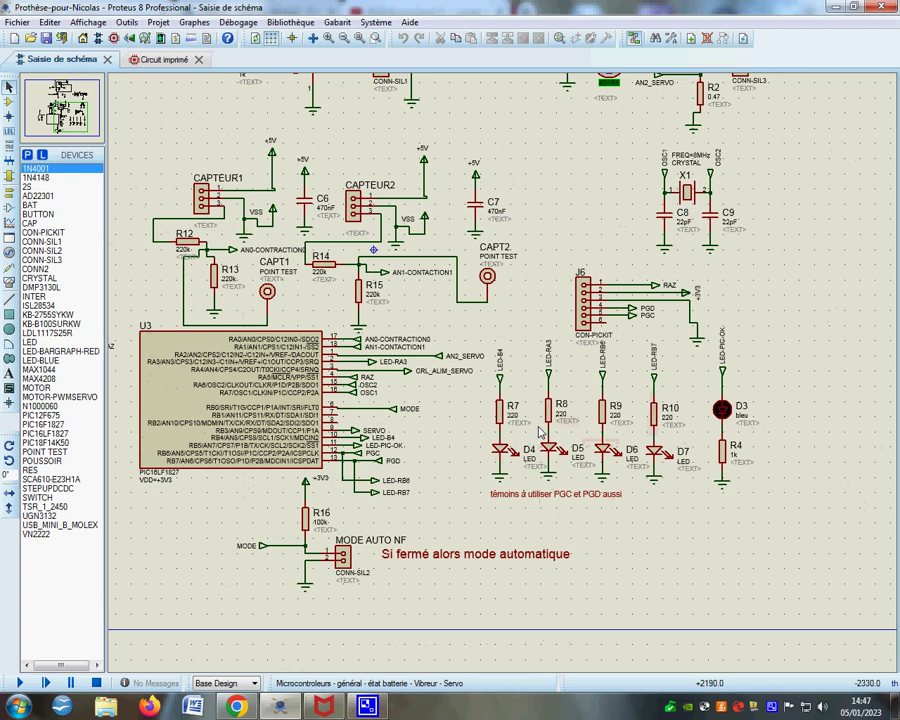
# Examine the servo connector with sense resistor R2 and the servo power-switching transistors Q1, Q2 and Q3
pyautogui.scroll(1, 379, 335)
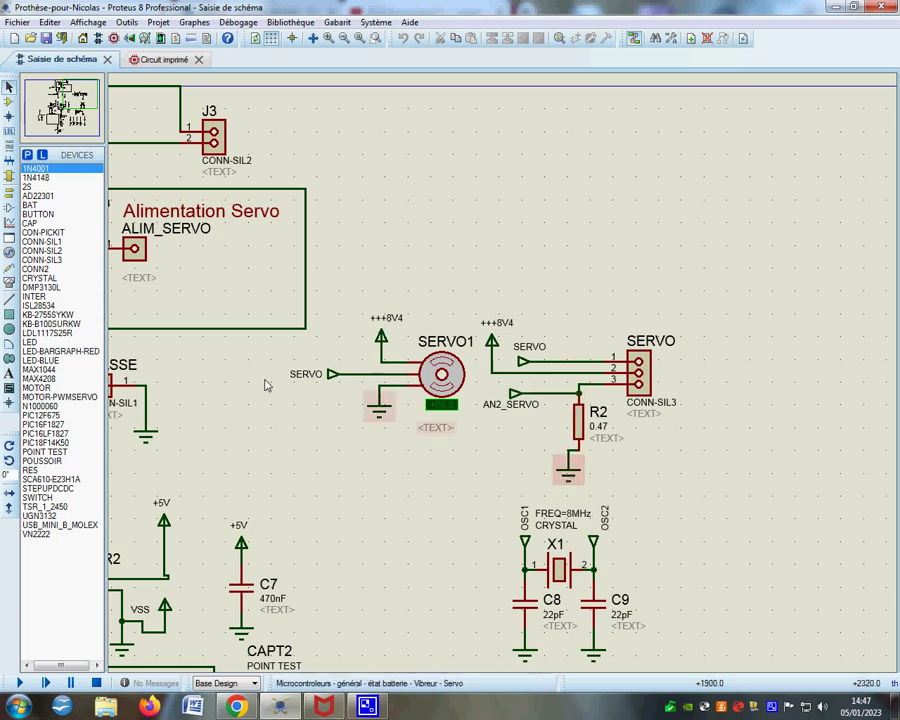
pyautogui.scroll(-2, 265, 285)
pyautogui.scroll(2, 265, 285)
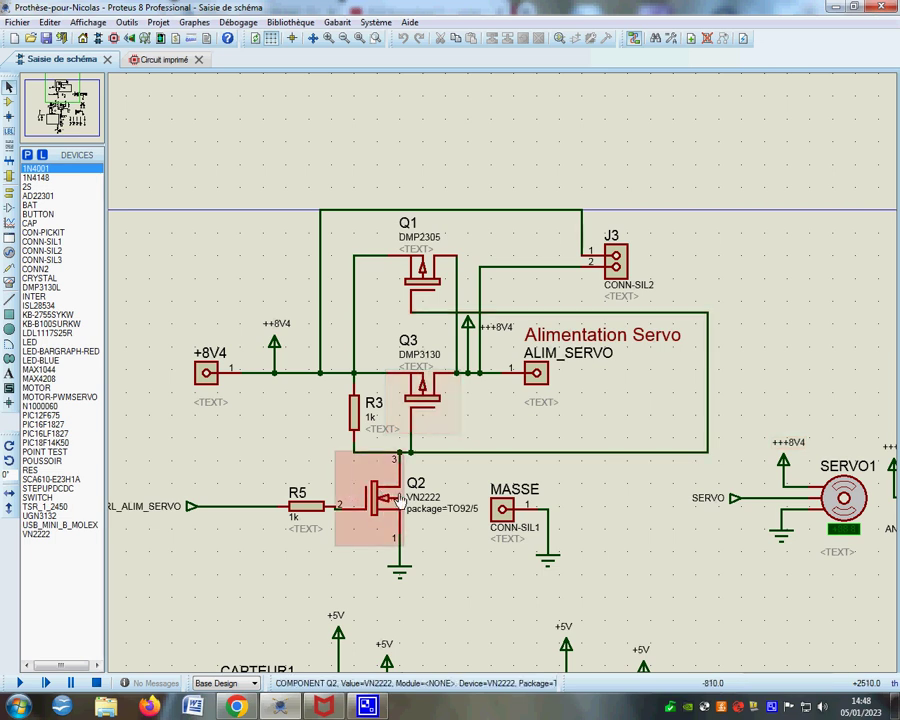
pyautogui.scroll(-1, 550, 488)
pyautogui.scroll(1, 742, 488)
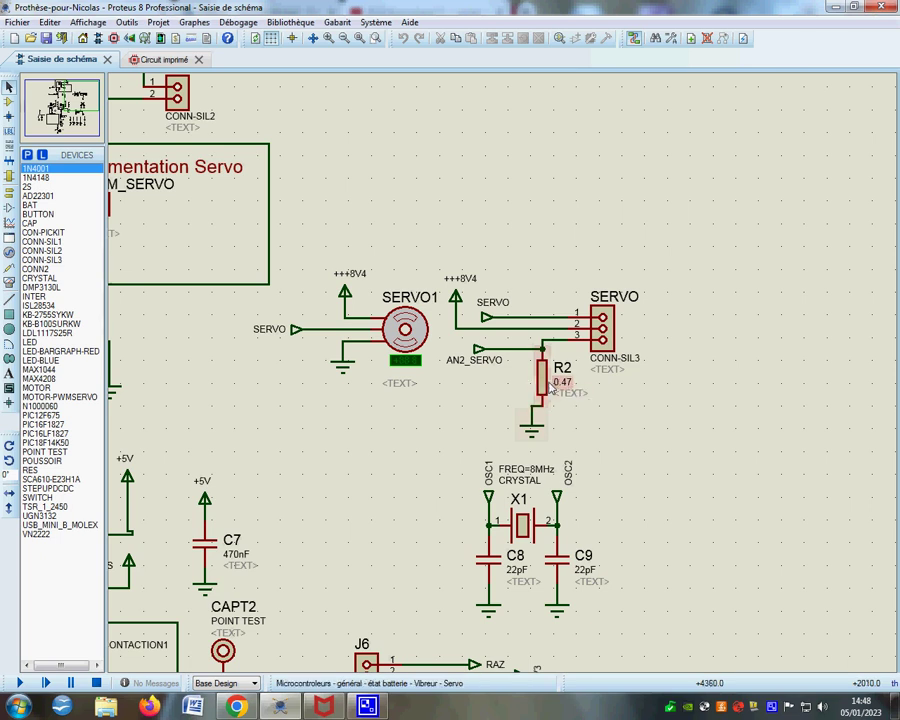
pyautogui.scroll(-1, 424, 374)
pyautogui.scroll(1, 209, 308)
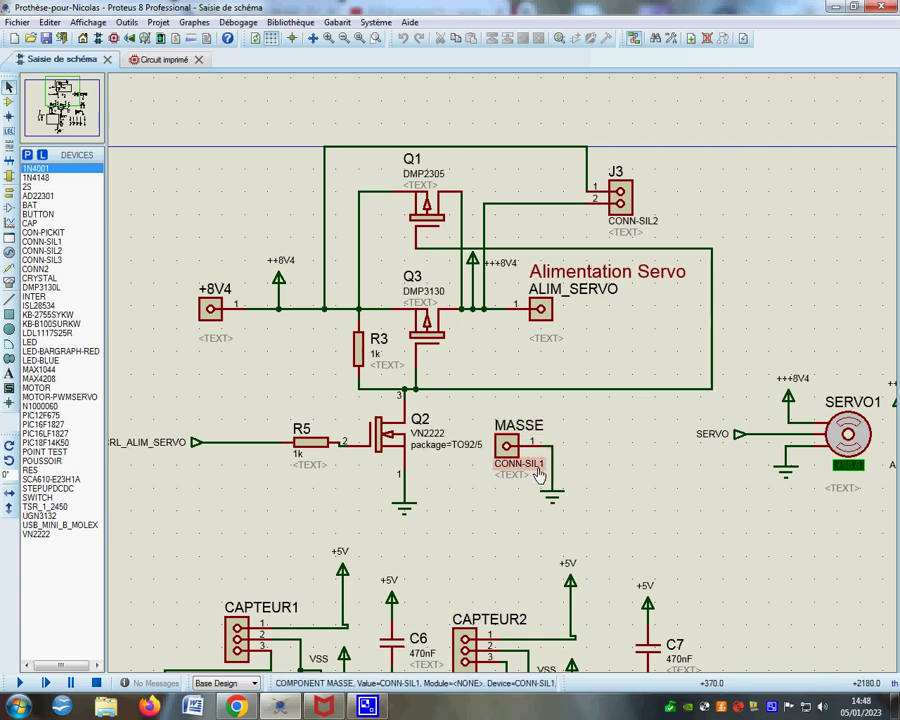
# Trace the AN2_SERVO and CRL_ALIM_SERVO signals between the servo circuit and microcontroller U3
pyautogui.scroll(-3, 530, 485)
pyautogui.scroll(3, 503, 381)
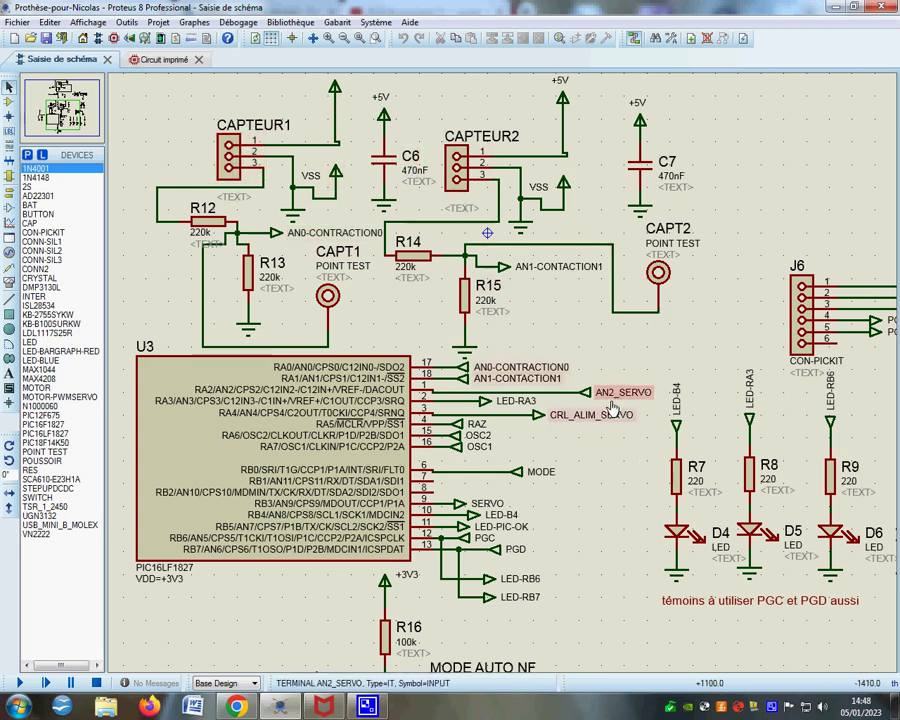
pyautogui.press('F7')
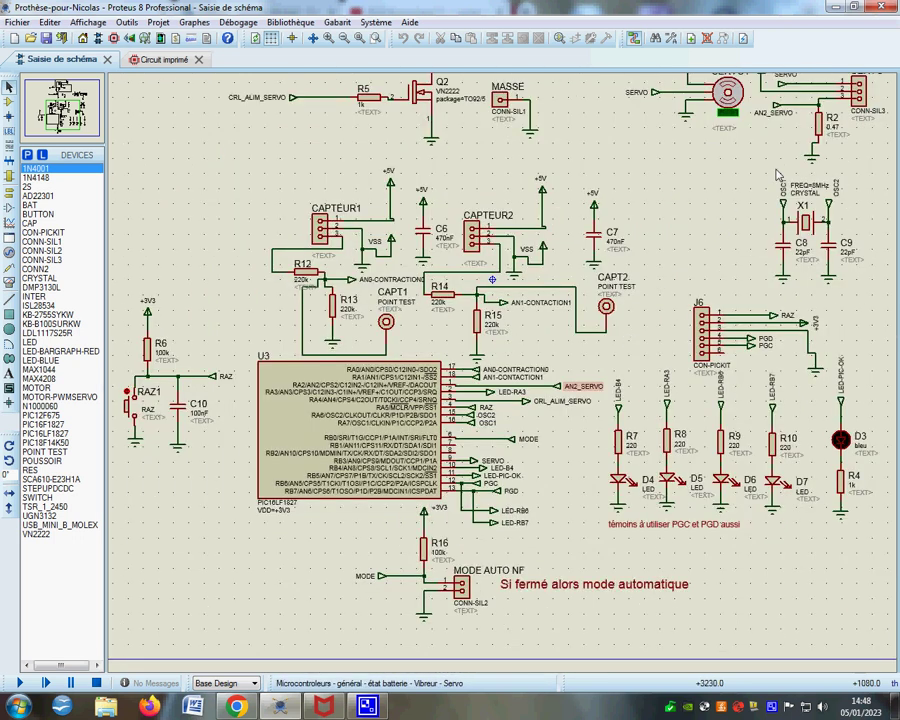
pyautogui.press('F6')
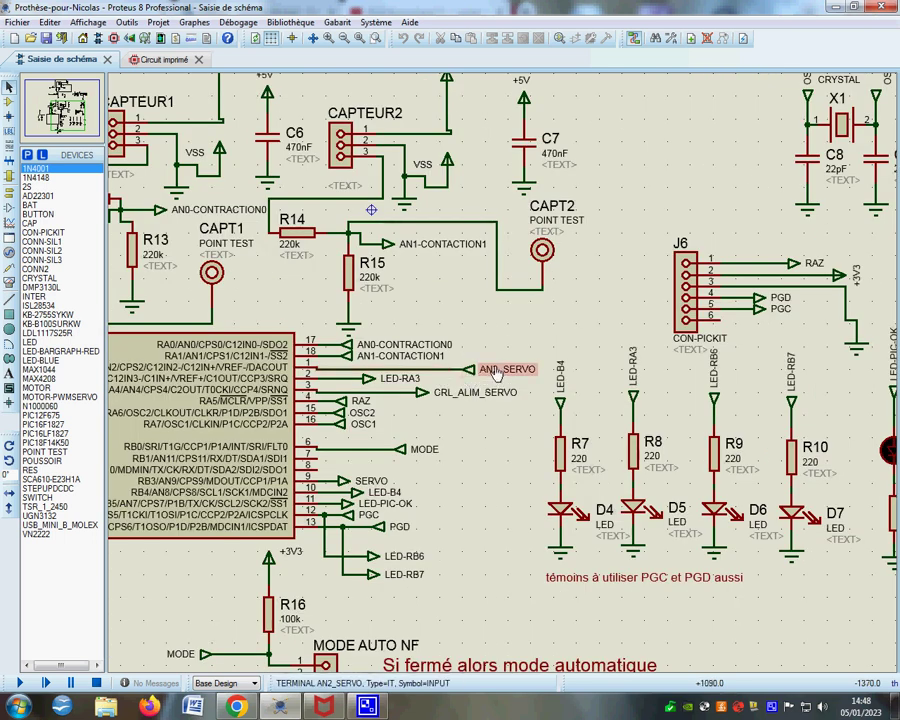
pyautogui.click(400, 378)
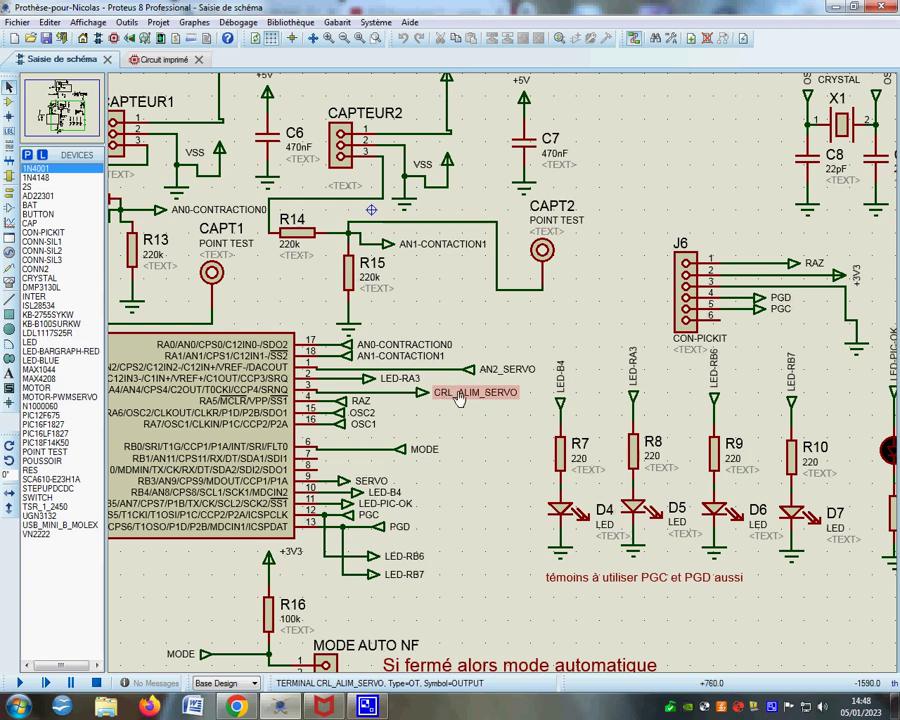
# Examine servo motor SERVO1 with its SERVO signal and +++8V4 supply, and compare them with the pins of microcontroller U3
pyautogui.scroll(-5, 458, 397)
pyautogui.scroll(5, 420, 520)
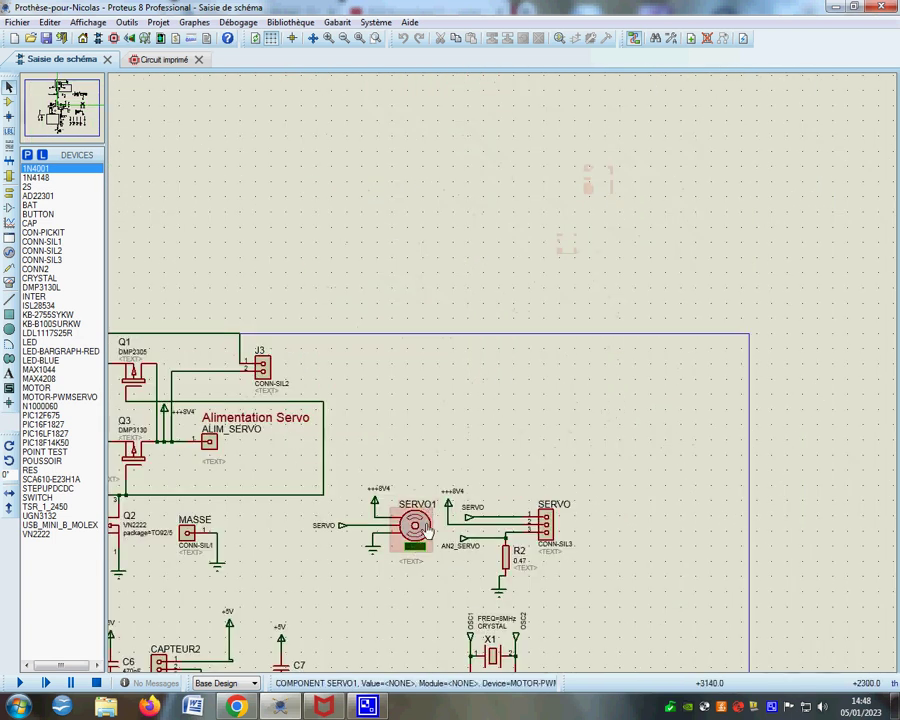
pyautogui.scroll(1, 427, 530)
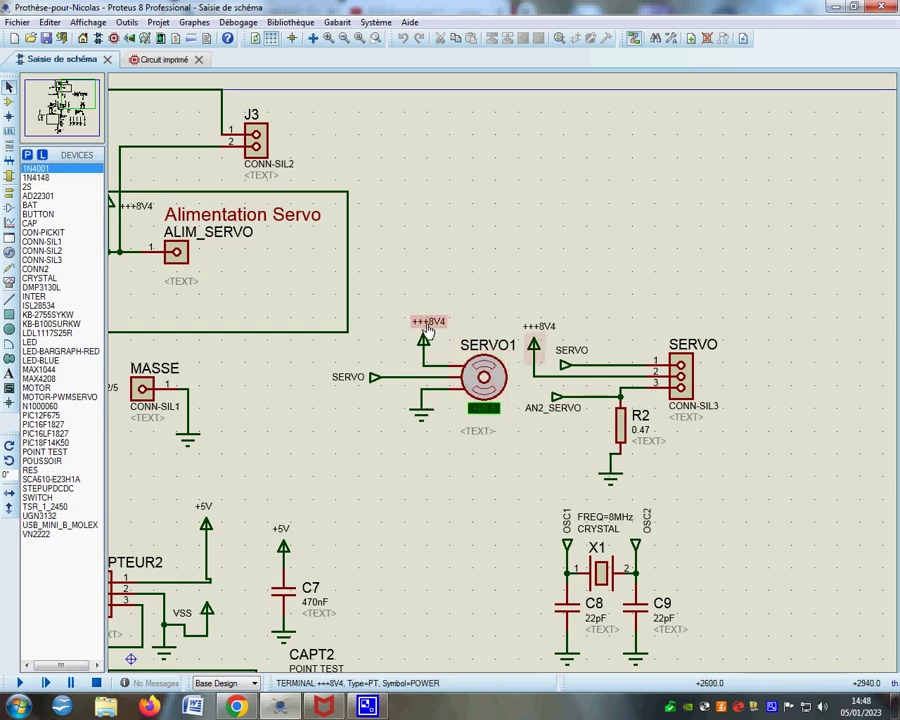
pyautogui.scroll(-3, 360, 430)
pyautogui.scroll(3, 382, 540)
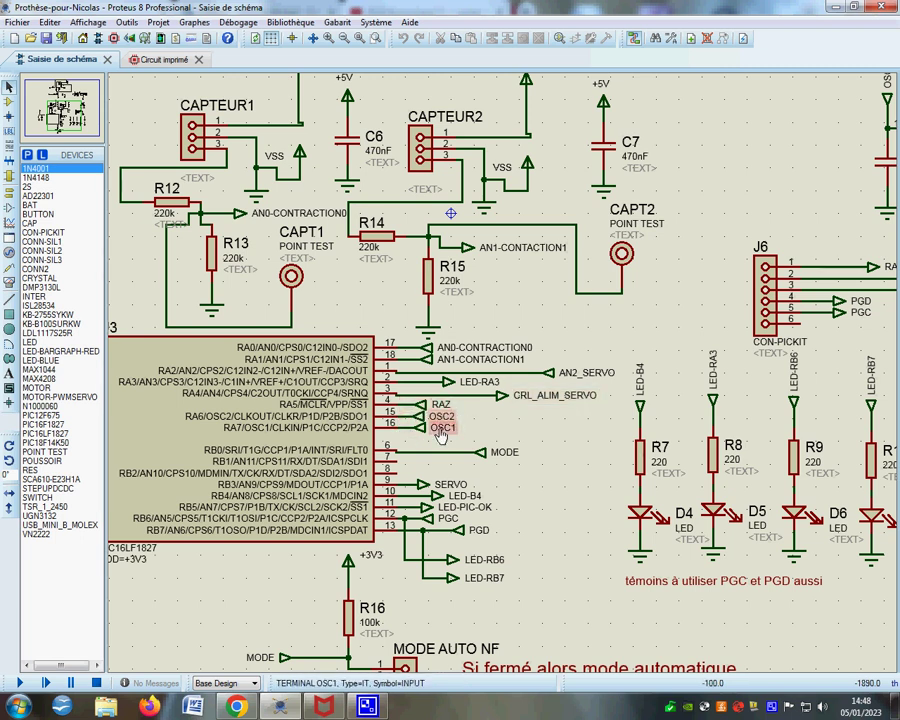
# Trace the MODE, PGC, PGD and LED signals from microcontroller U3 to the MODE AUTO NF connector, the PICkit connector and LEDs D4 to D7
pyautogui.scroll(-1, 506, 454)
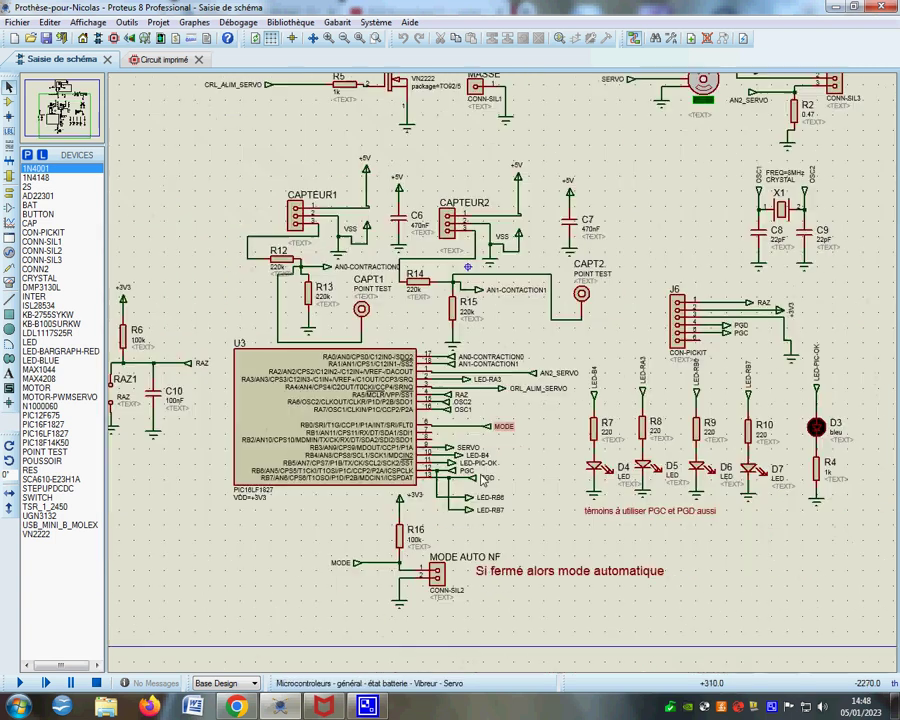
pyautogui.scroll(1, 505, 374)
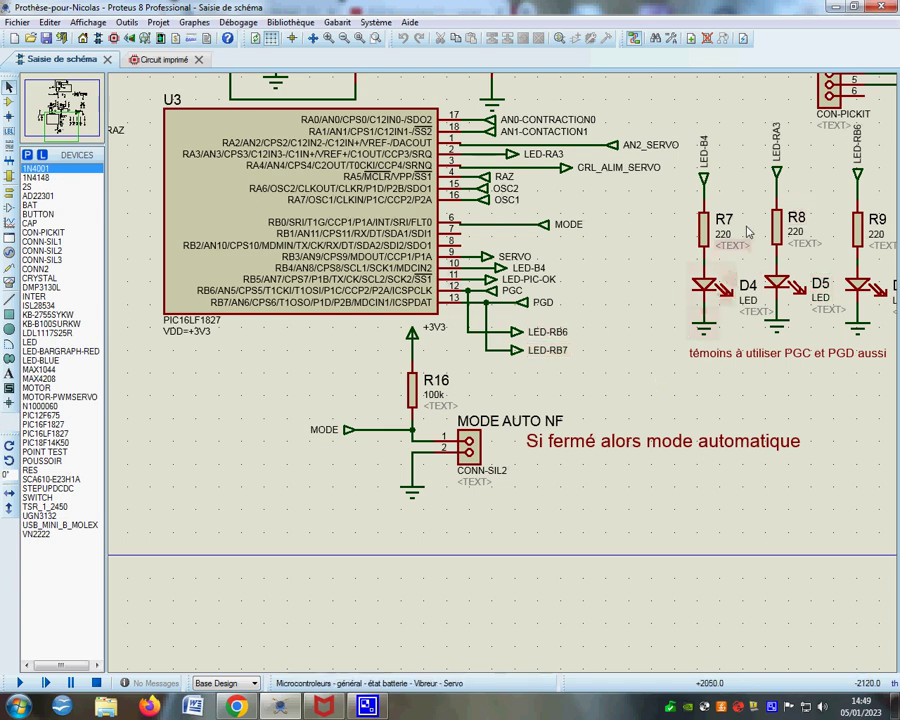
pyautogui.scroll(2, 824, 237)
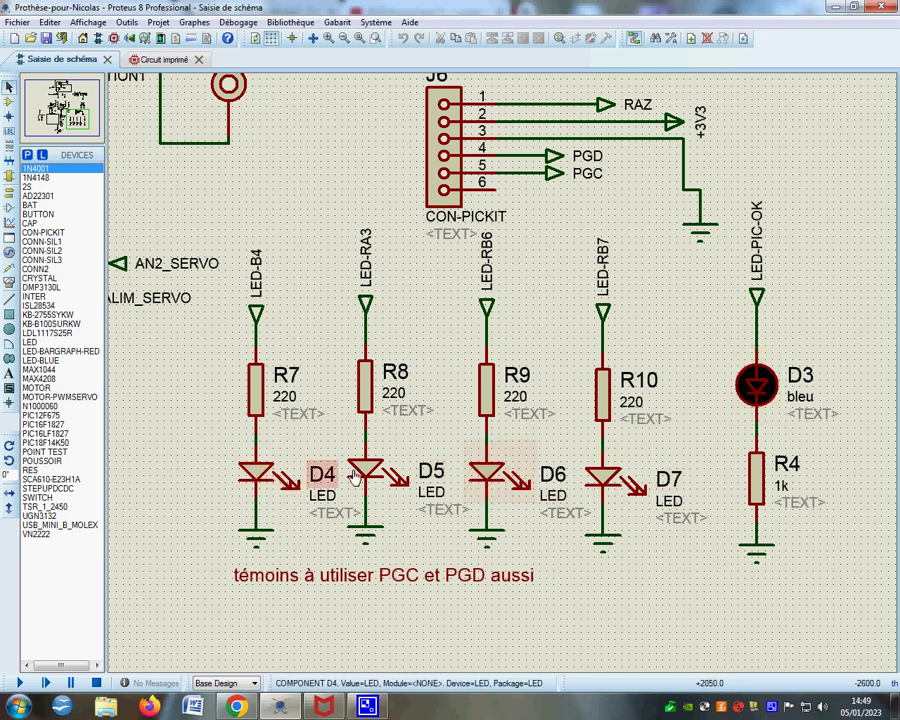
pyautogui.scroll(-3, 367, 235)
pyautogui.scroll(3, 505, 379)
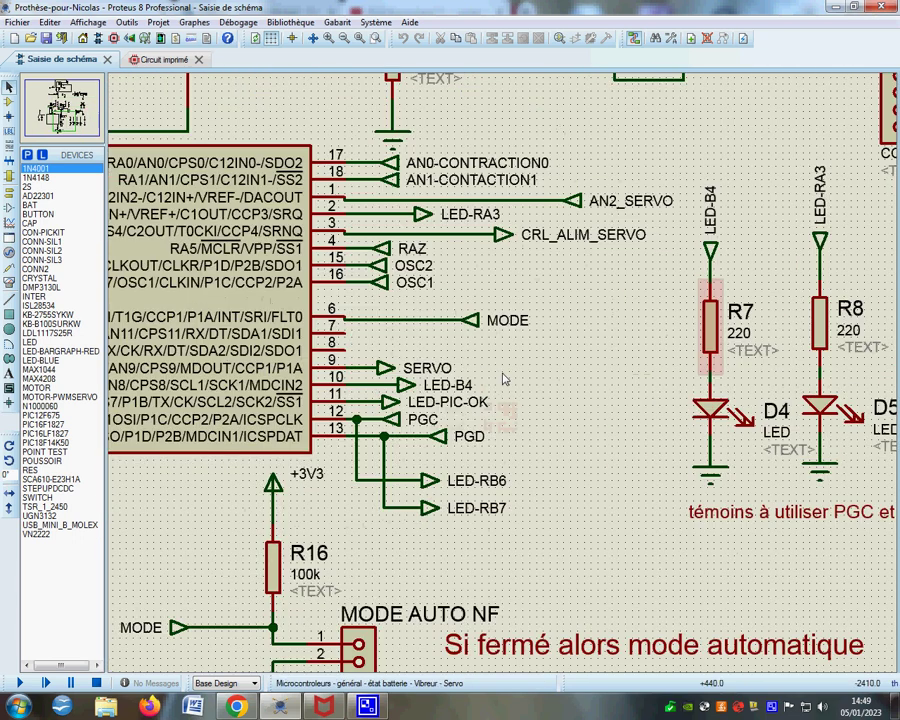
pyautogui.scroll(-3, 505, 379)
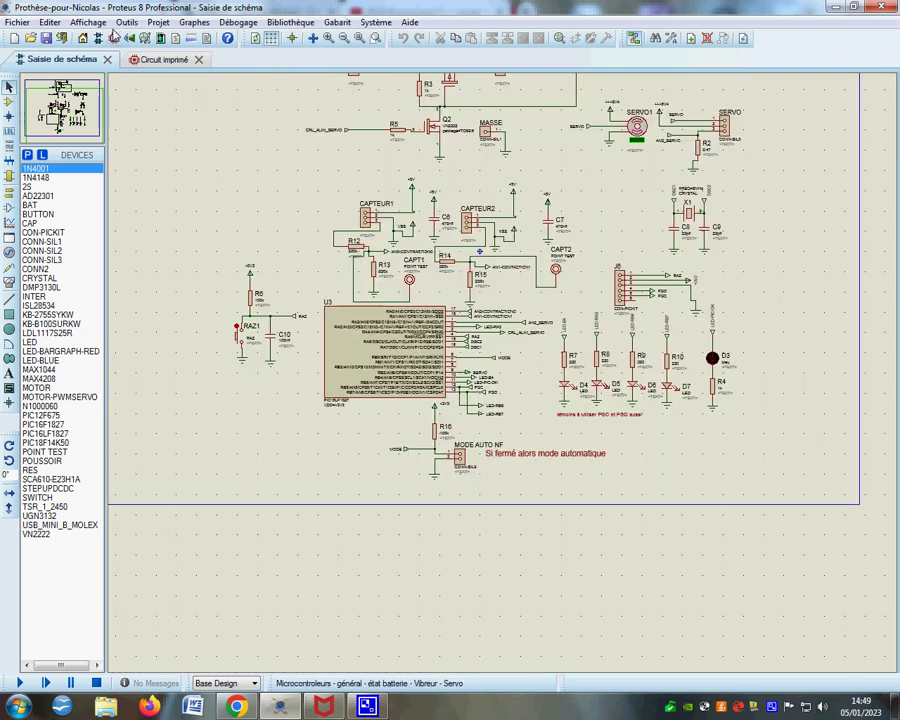
# Go to the Alimentations schematic sheet and examine the 2S lithium battery board S1 and the voltage regulators
pyautogui.click(160, 22)
pyautogui.click(208, 207)
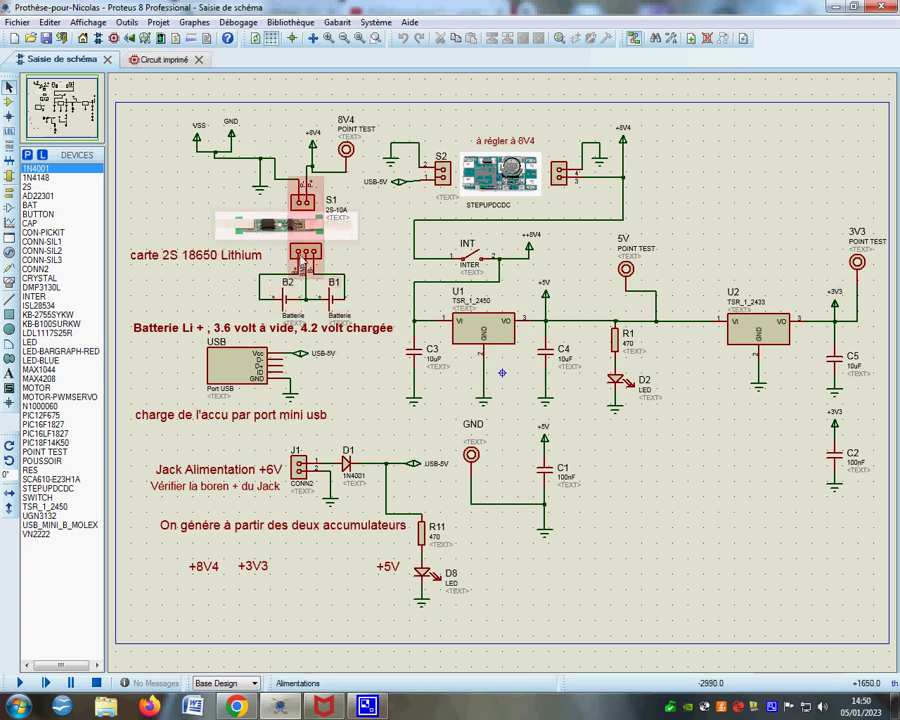
pyautogui.click(283, 243)
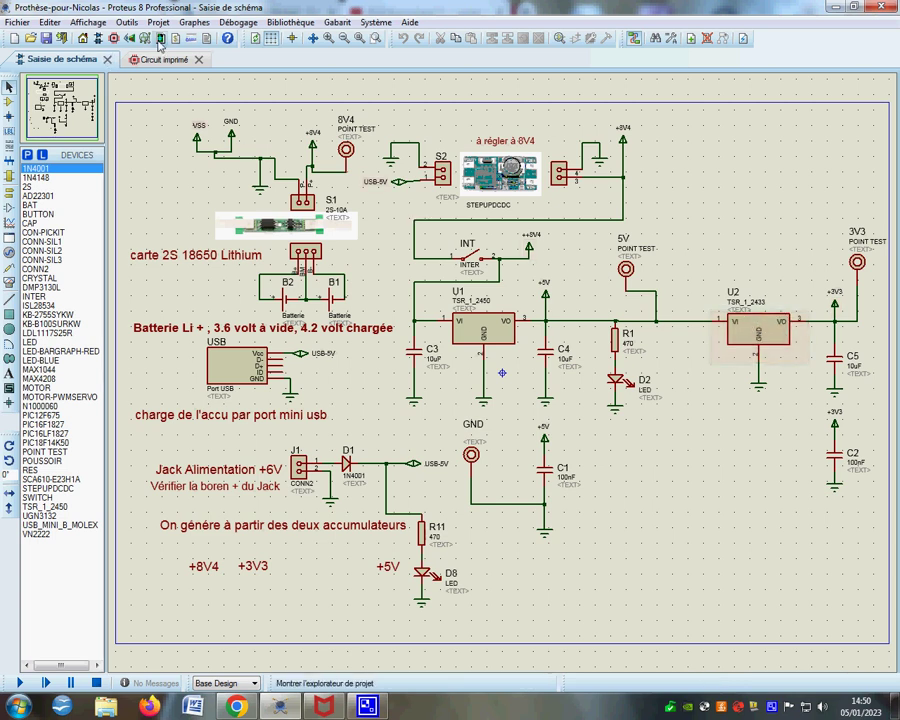
# Return to the microcontroller schematic sheet for an overview, and switch to the board's PCB layout
pyautogui.click(158, 22)
pyautogui.click(225, 223)
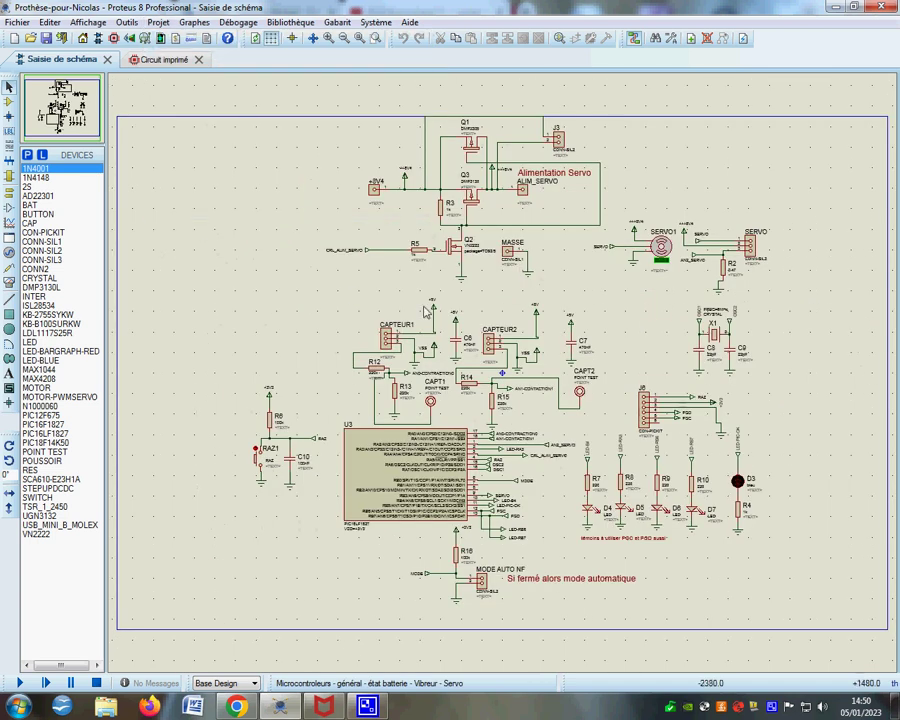
pyautogui.click(160, 59)
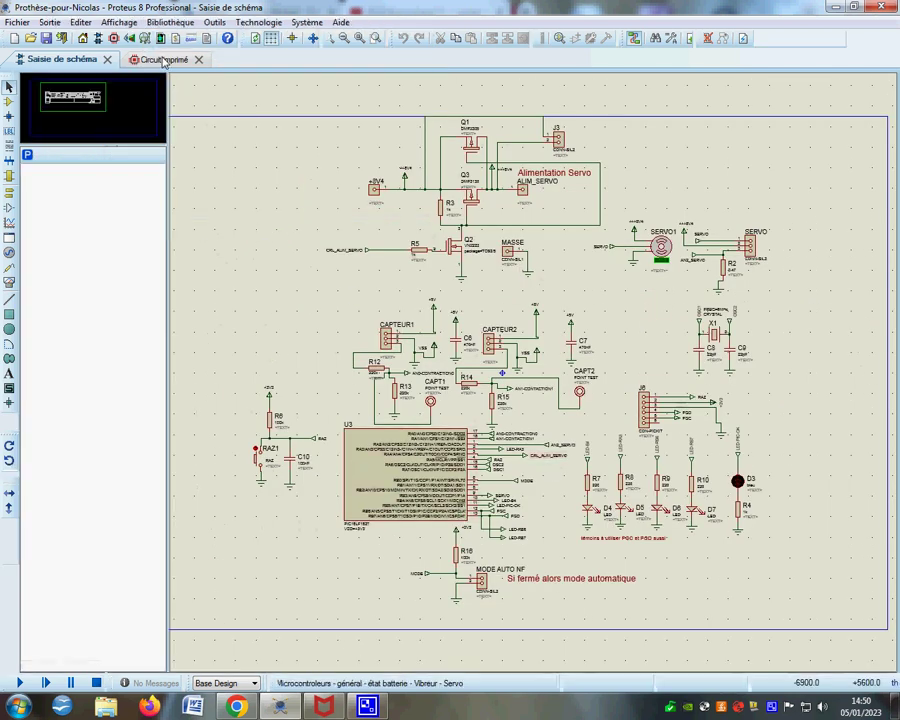